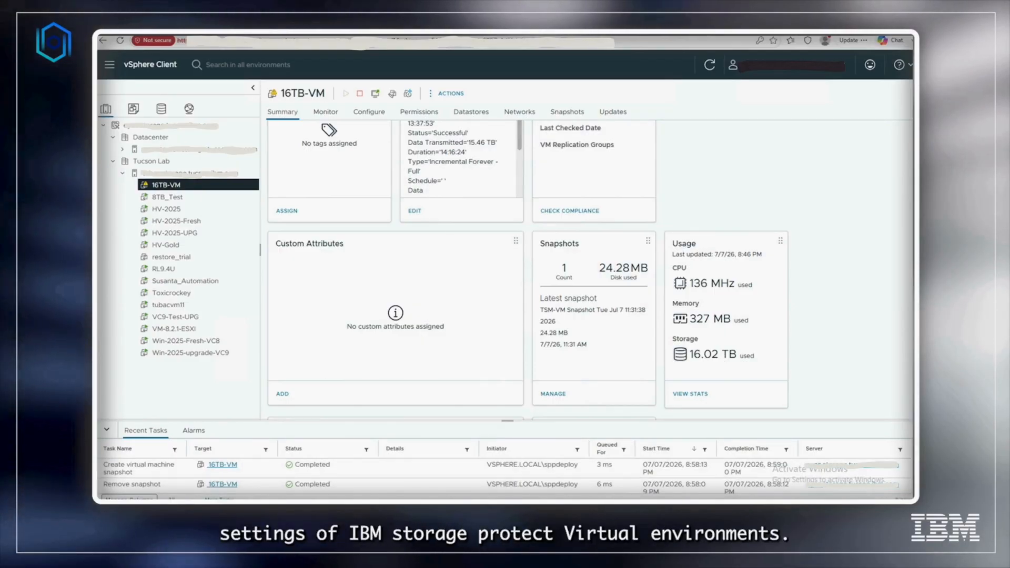
- Switch to Notepad++ and review the performance and virtual disk options in dsm.8TB_TUCSON_LAB_DM.opt
mouse_move(645, 502)
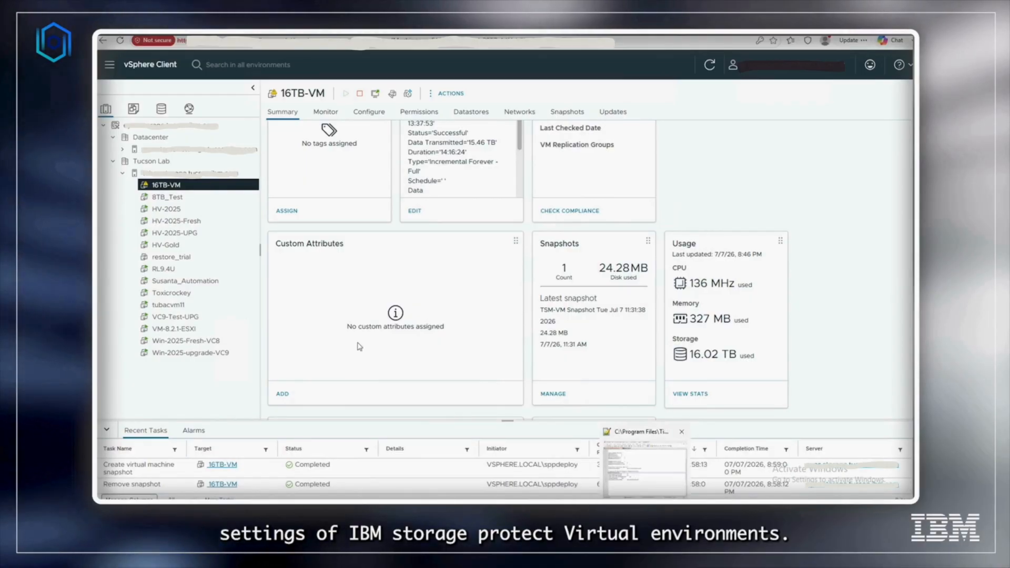
click(645, 502)
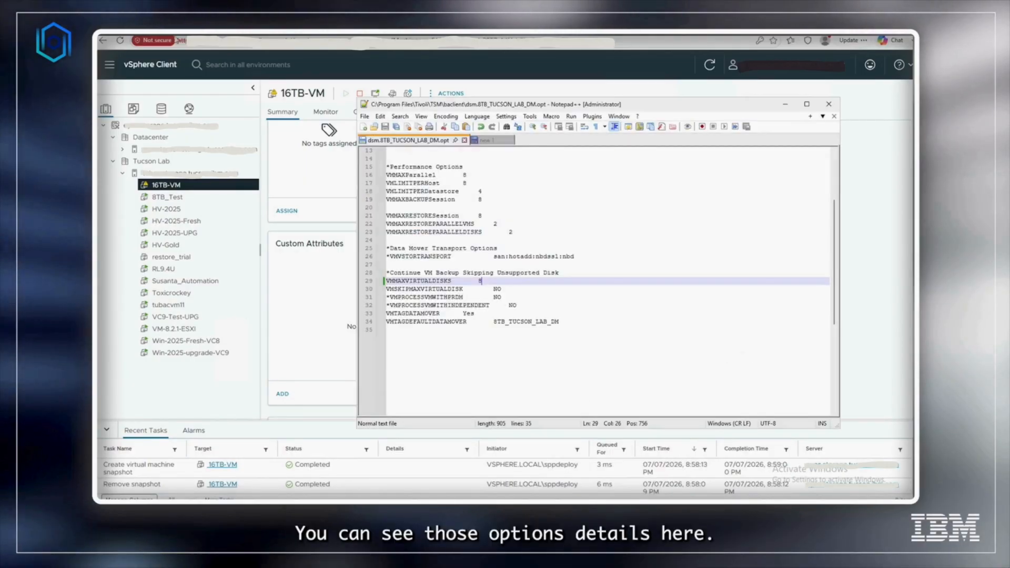
scroll(411, 334, up, 2)
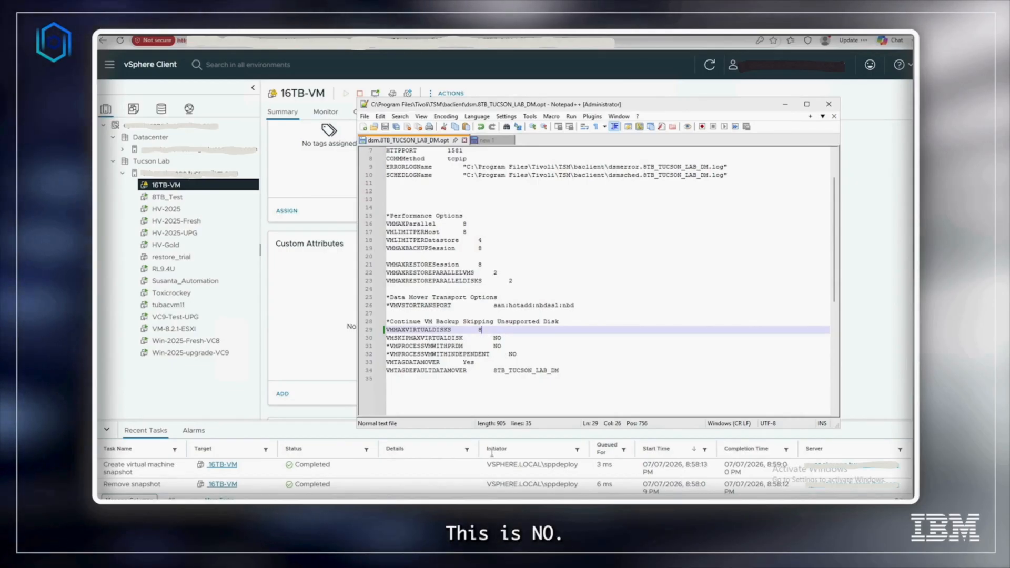
- Switch to Command Prompt, run "dsmc backup VM 16TB-VM -mode=ifincr -vmchost=eyes.storage.tucson.ibm.com -optfile=dsm.8TB_TUCSON_LAB_DM.opt" and select the disk-size message in its output
mouse_move(624, 506)
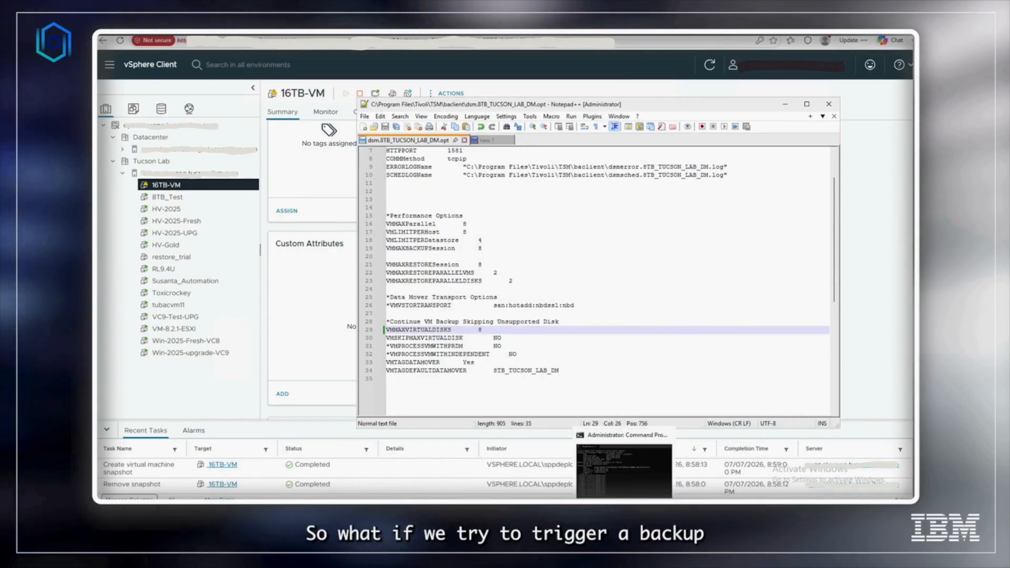
click(624, 471)
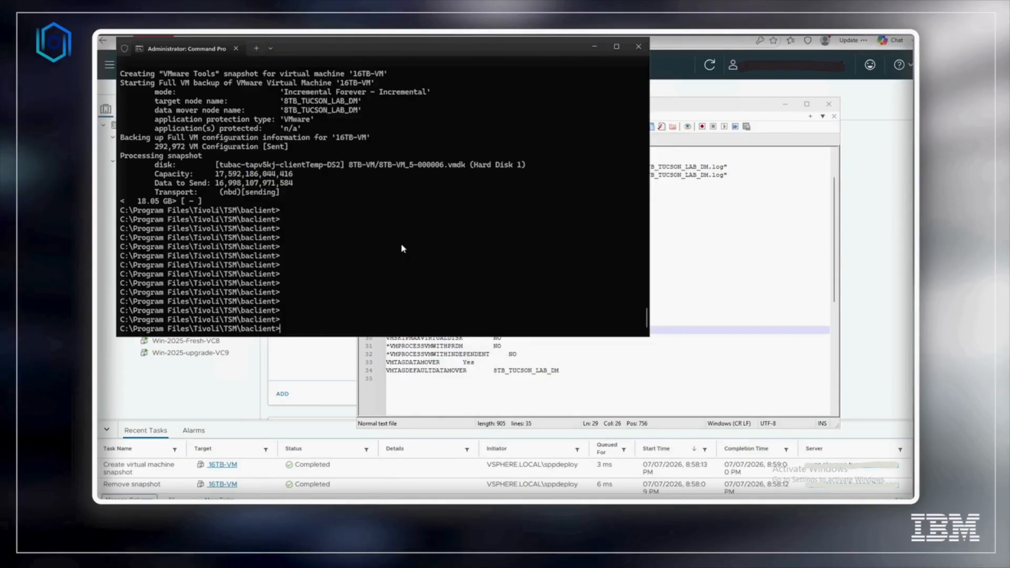
text(dsmc backup VM 16TB-VM -mode=ifincr -vmchost=eyes.storage.tucson.ibm.com -optfile=dsm.8TB_TUCSON_LAB_DM.opt)
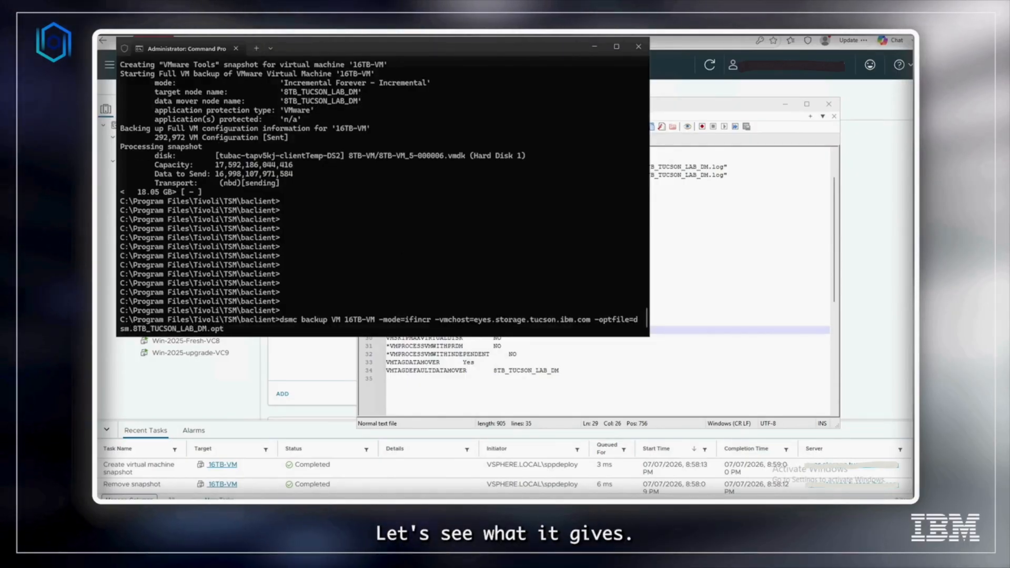
key(Return)
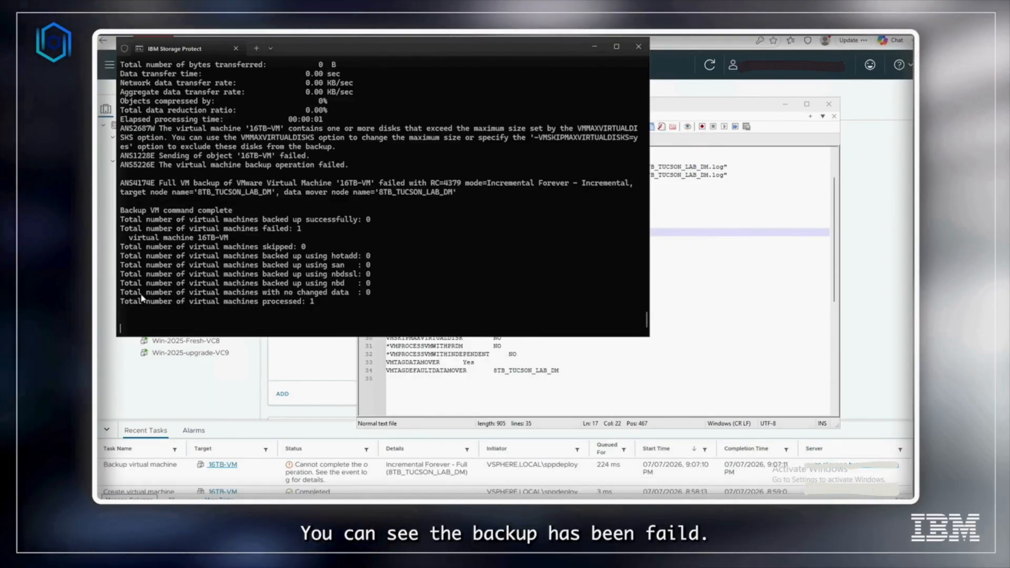
drag(362, 159, 122, 104)
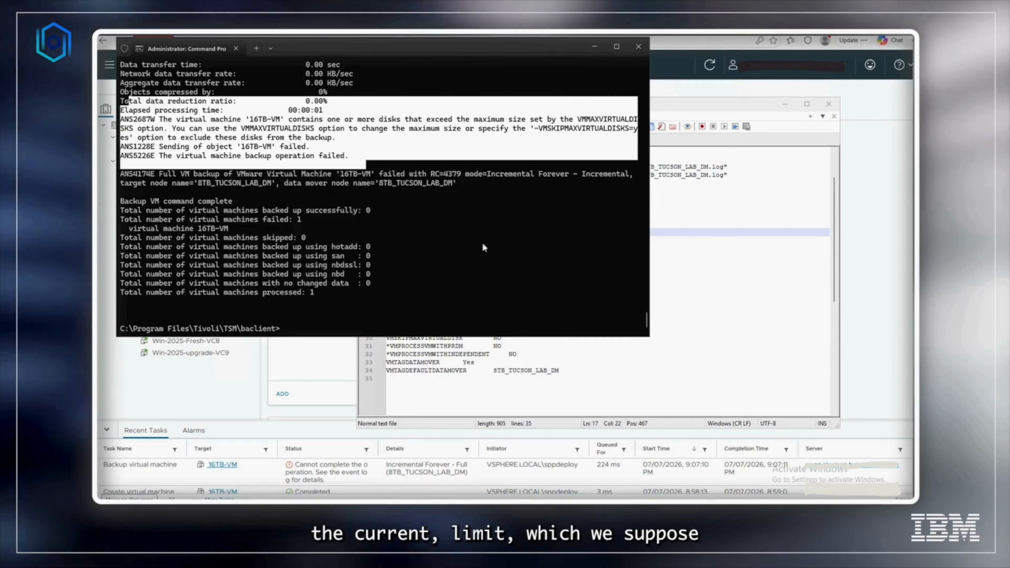
- Set VMMAXVIRTUALDISKS to 16 in dsm.8TB_TUCSON_LAB_DM.opt in Notepad++ and save the file
click(683, 363)
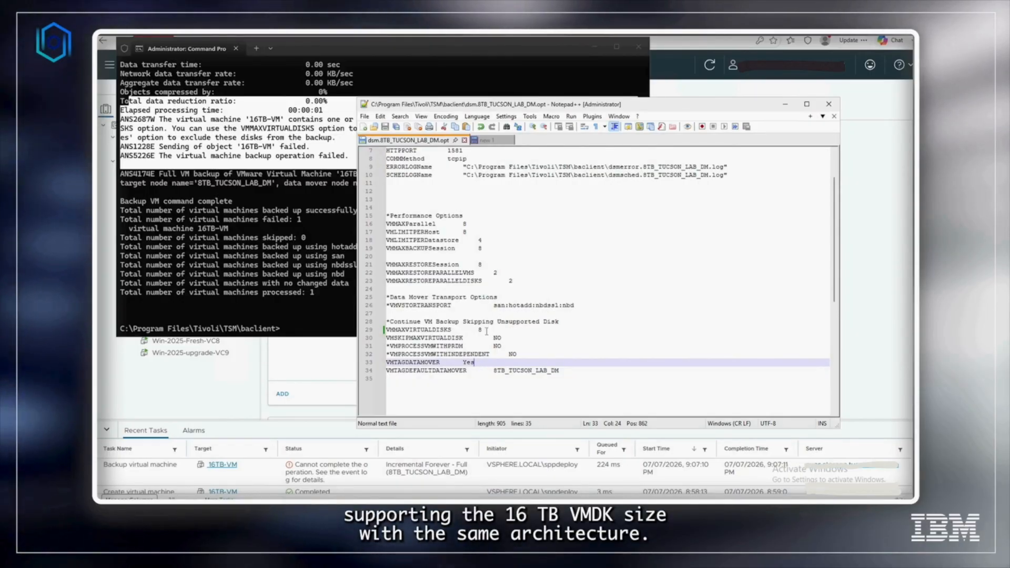
click(487, 331)
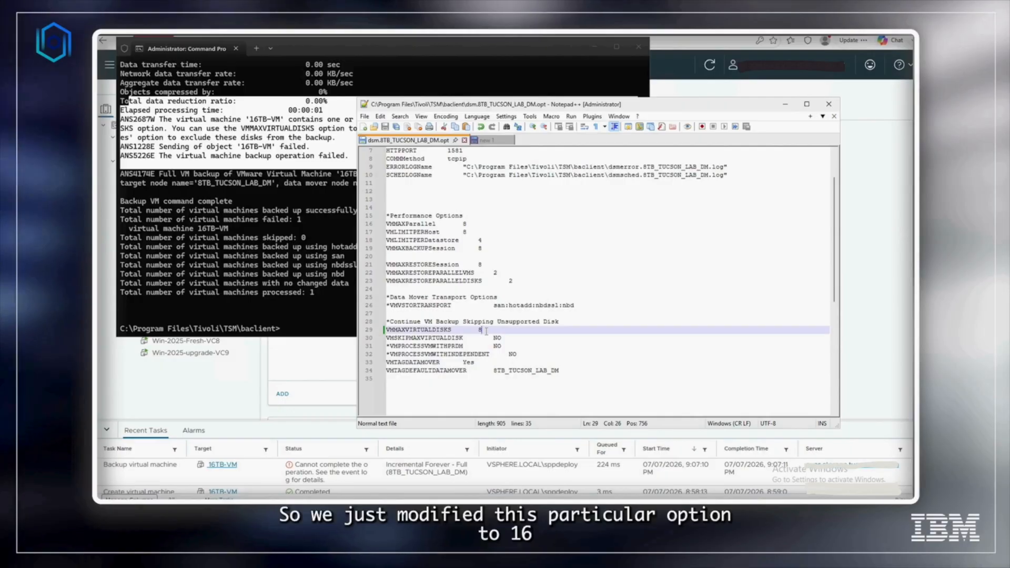
key(BackSpace)
text(16)
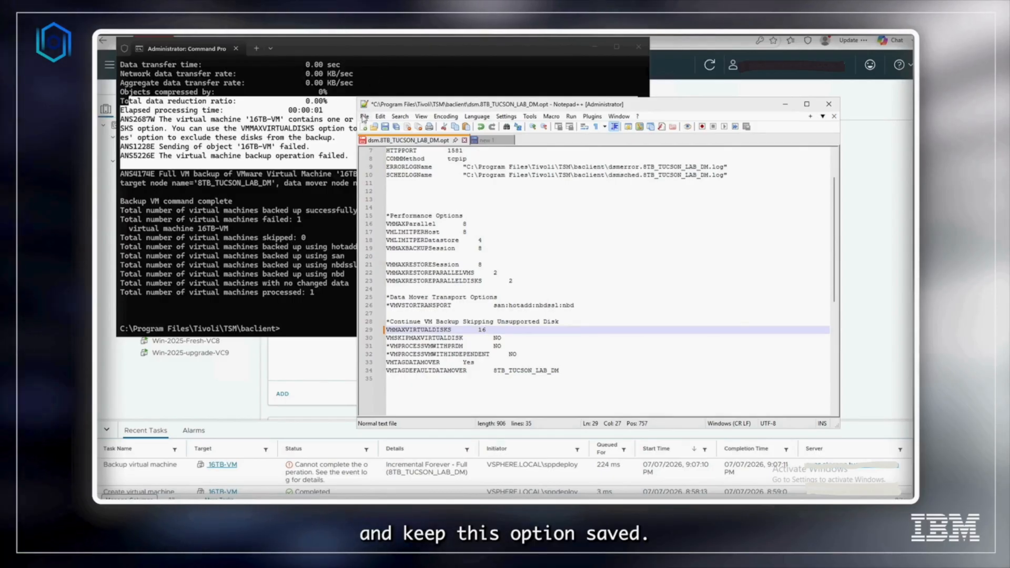
click(365, 116)
click(379, 191)
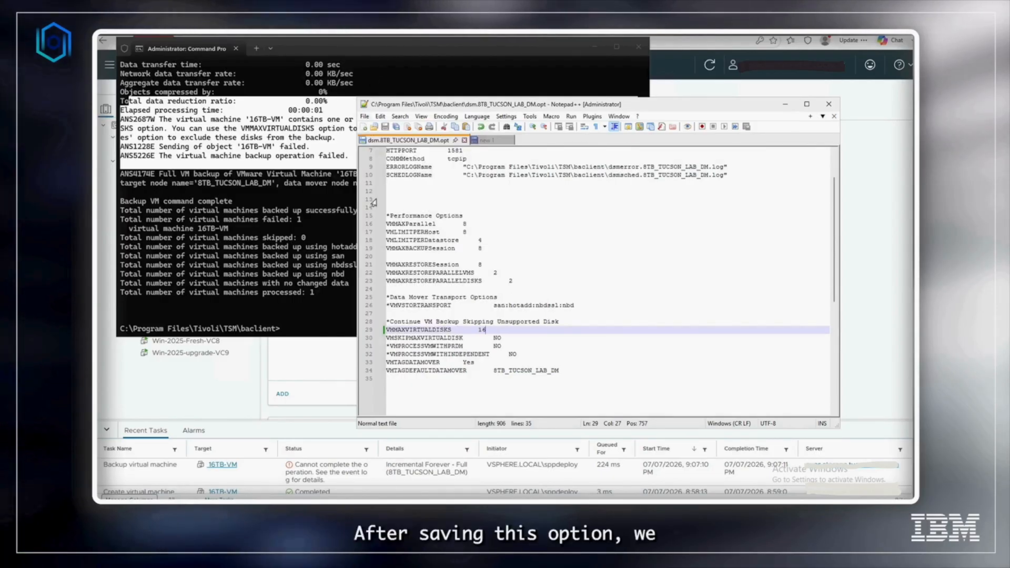
- Return to Command Prompt and rerun the same dsmc incremental-forever backup command for 16TB-VM
click(312, 249)
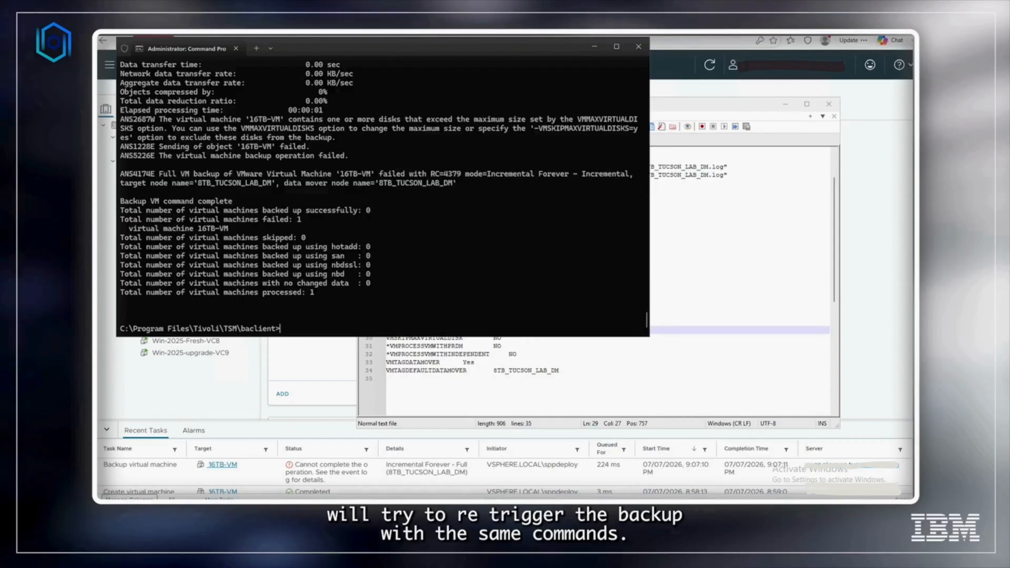
key(Up)
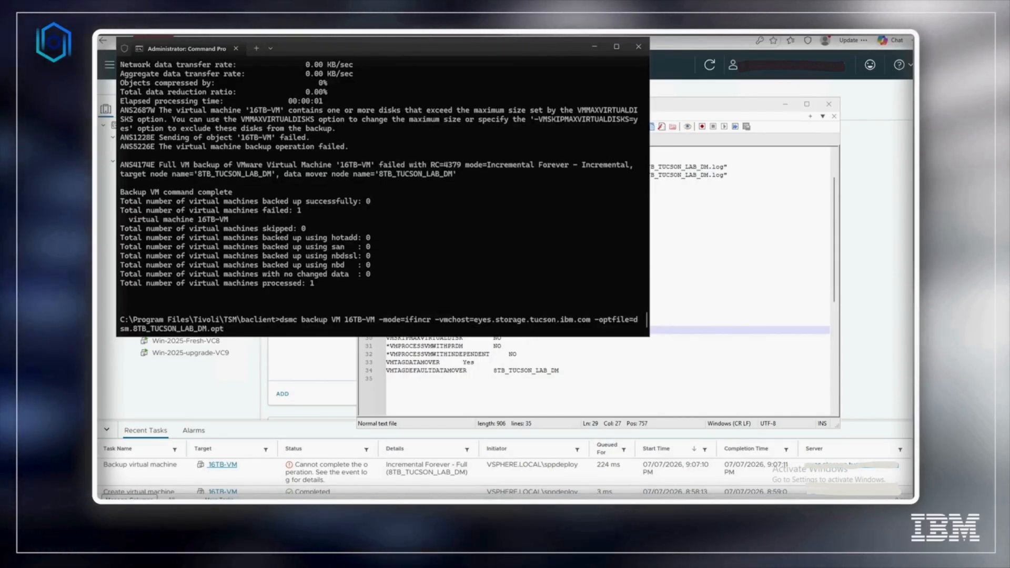
key(Return)
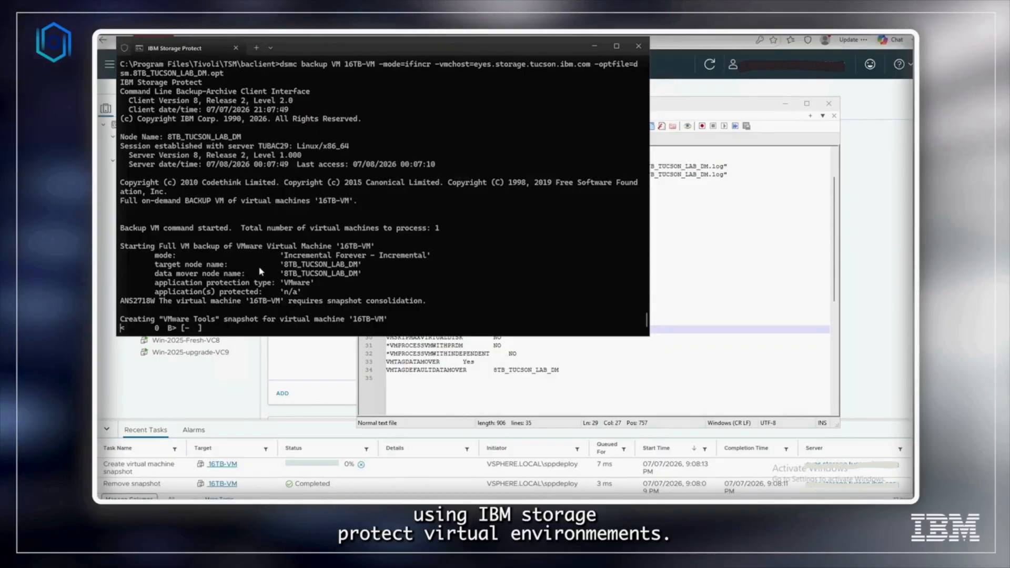
- Check the backup's snapshot task in vSphere Client and bring up the IBM Spectrum Protect Recovery Agent to view its mounted volumes
click(215, 388)
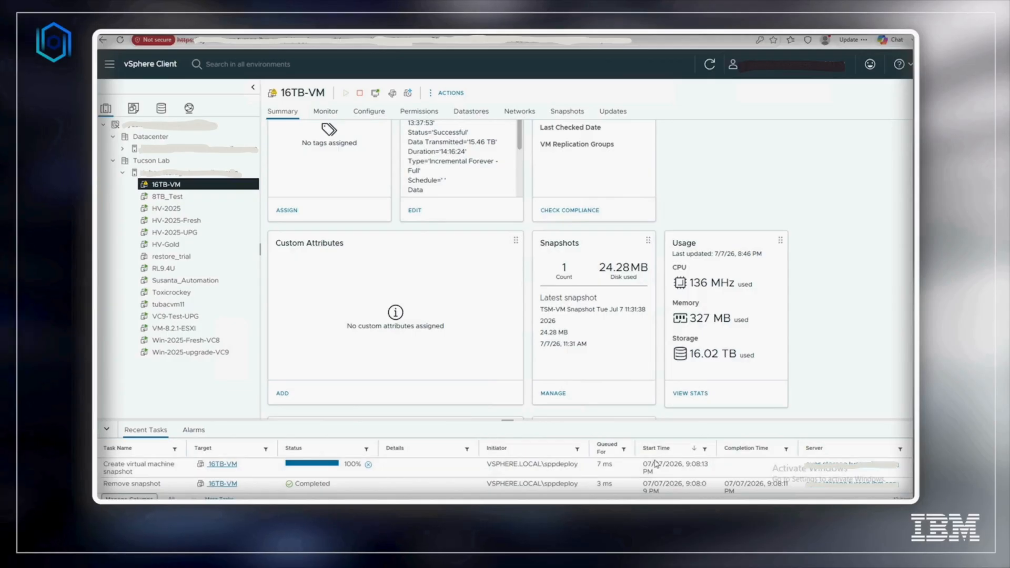
key(alt+Tab)
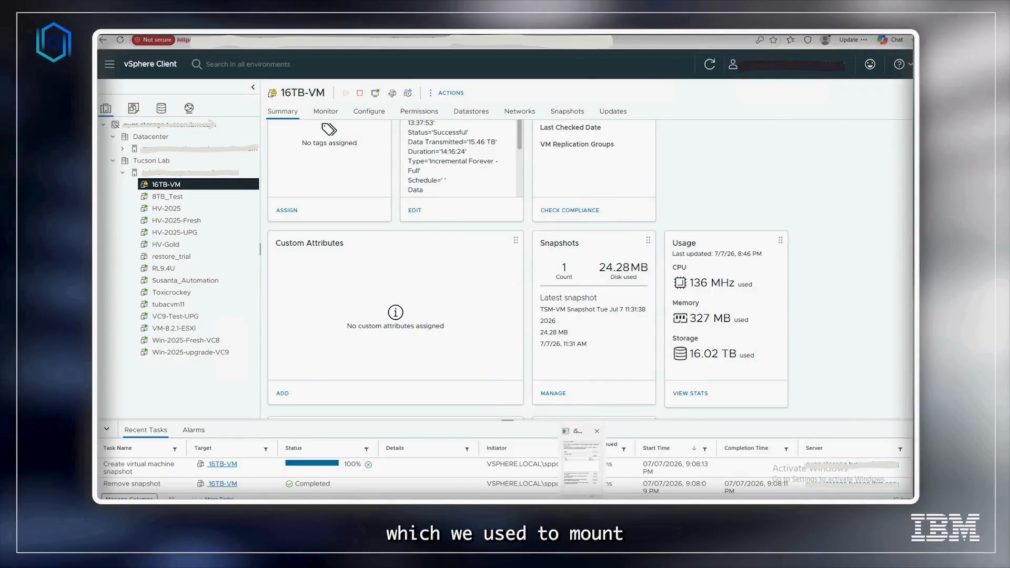
mouse_move(561, 502)
click(561, 479)
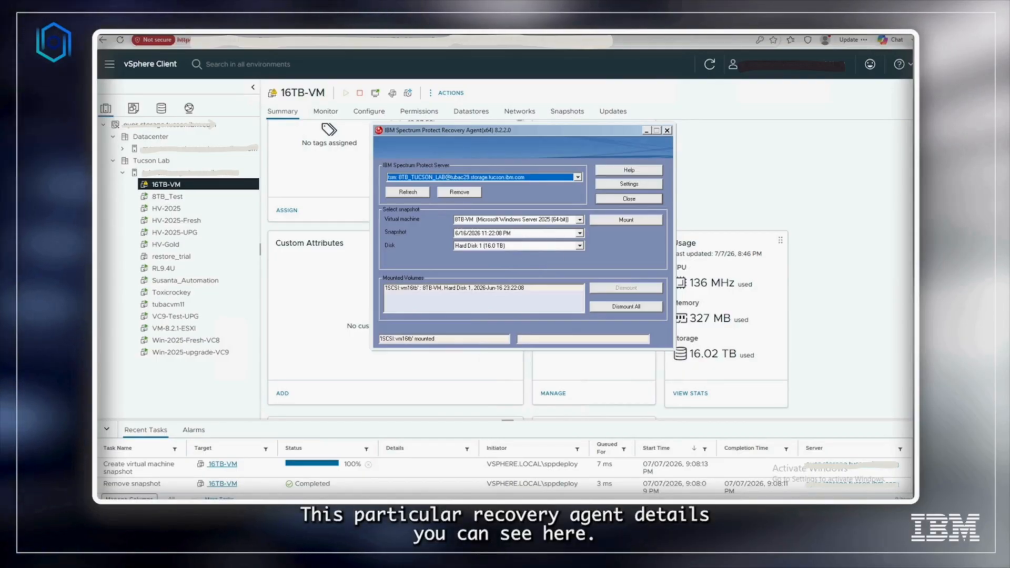
- Search Windows for "disk management", open the disk partitions tool and maximize it to inspect the mounted disks
mouse_move(666, 501)
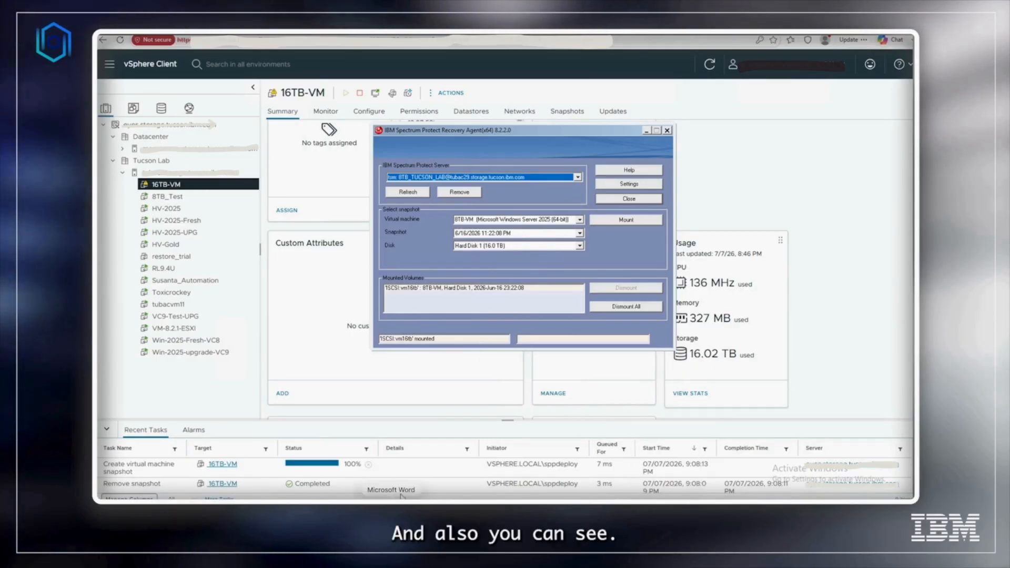
key(super)
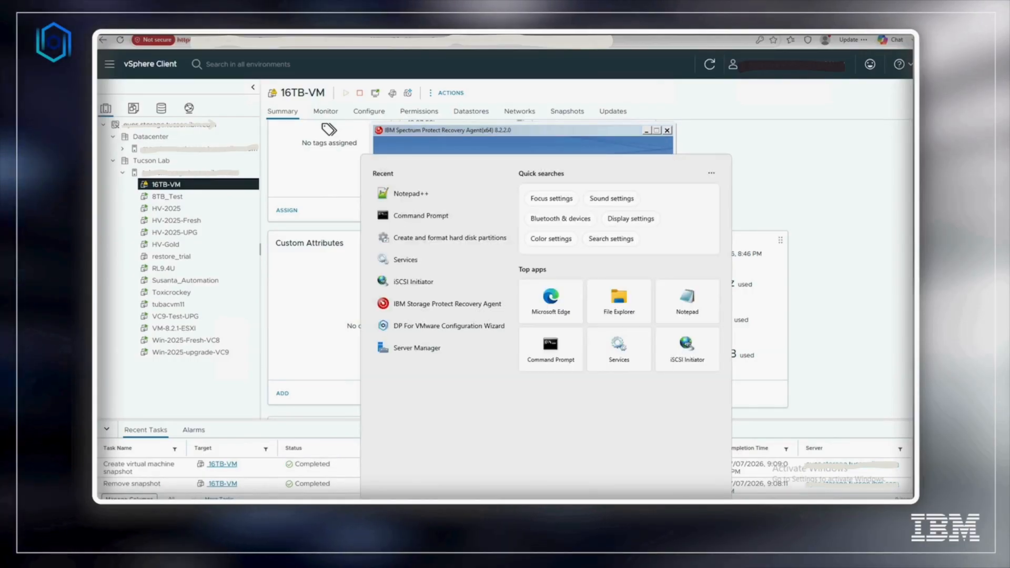
text(dis)
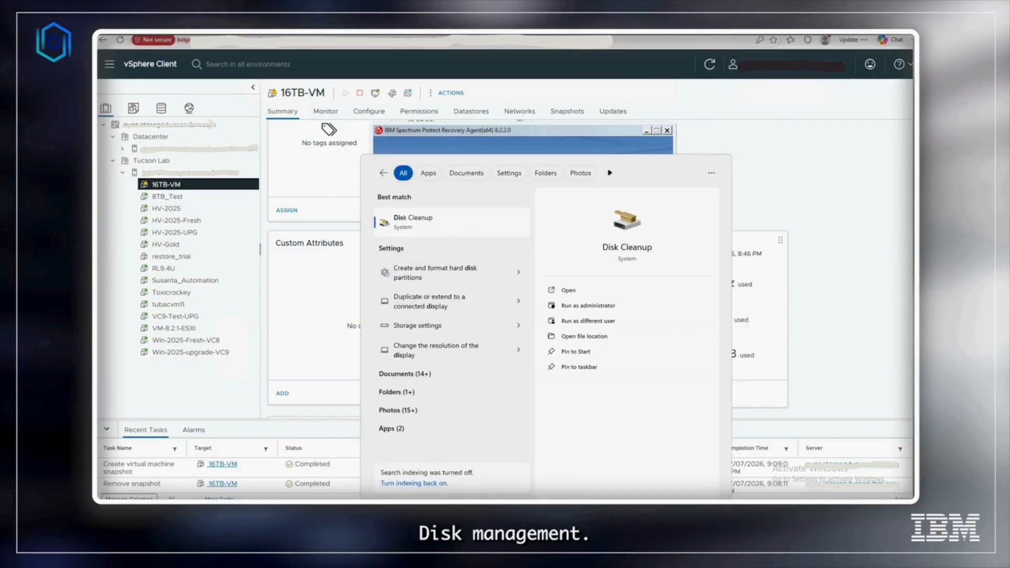
text(k management)
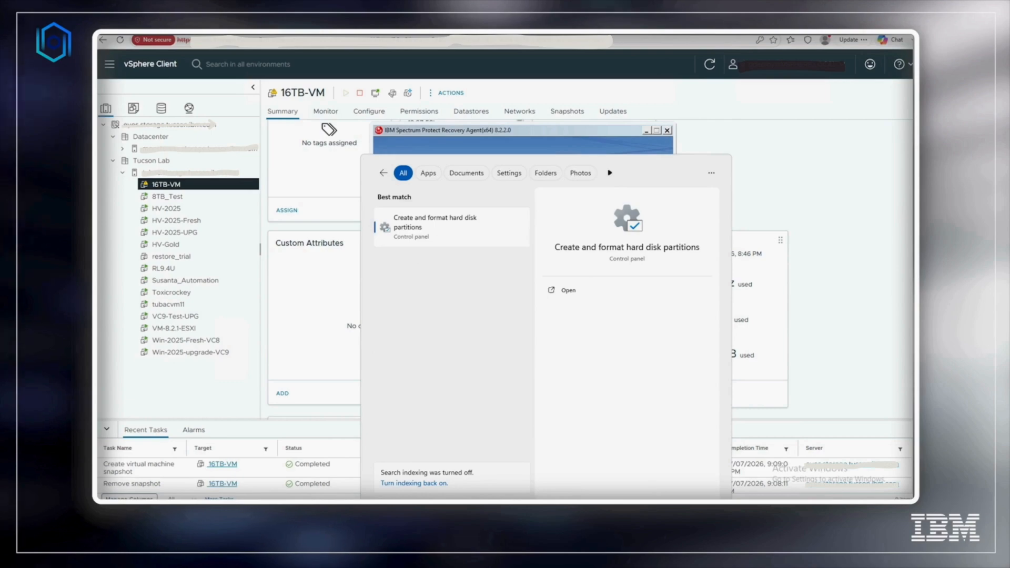
key(Return)
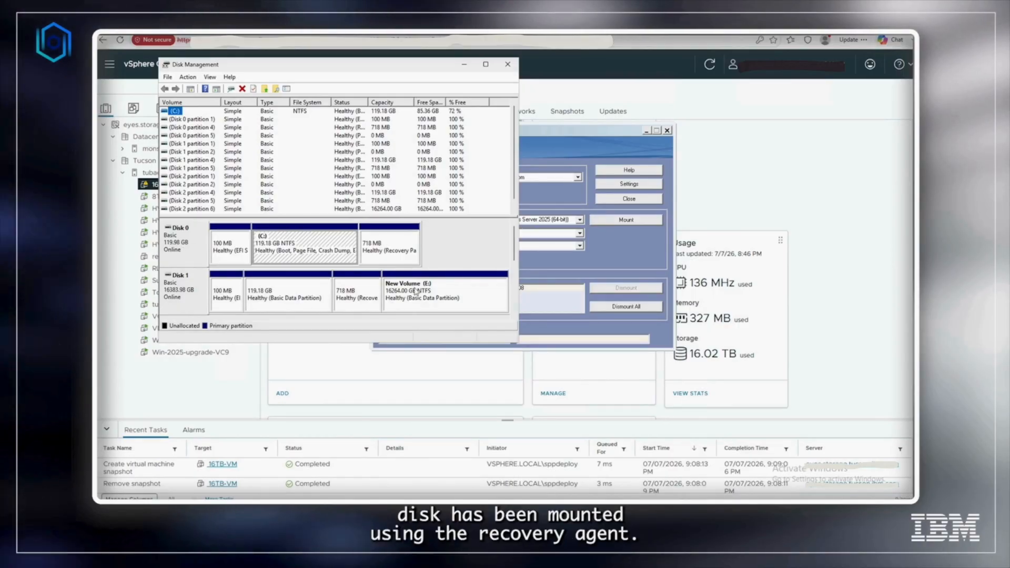
click(486, 65)
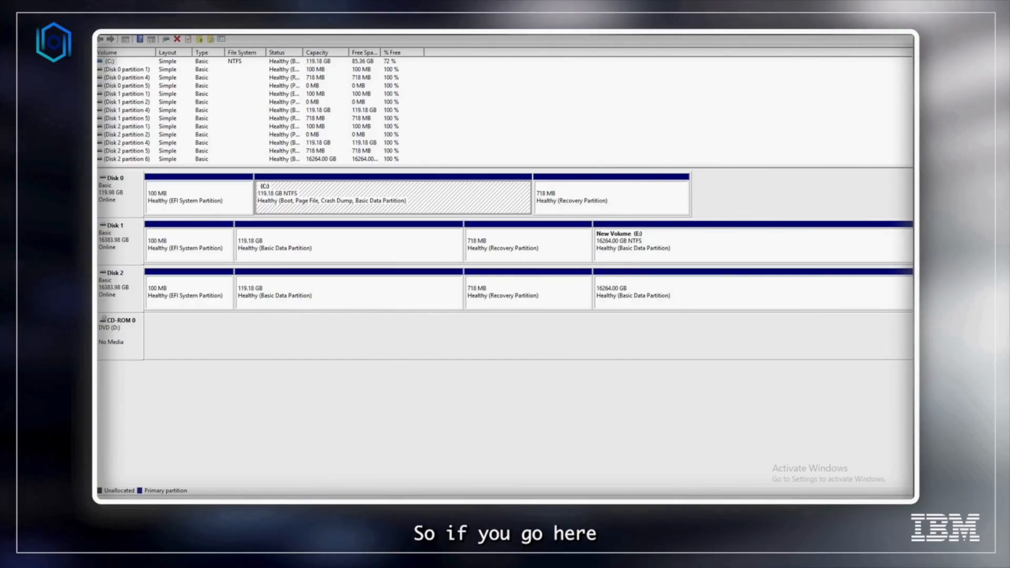
- Switch to File Explorer and open New Volume (E:) to view its contents
click(487, 508)
click(358, 463)
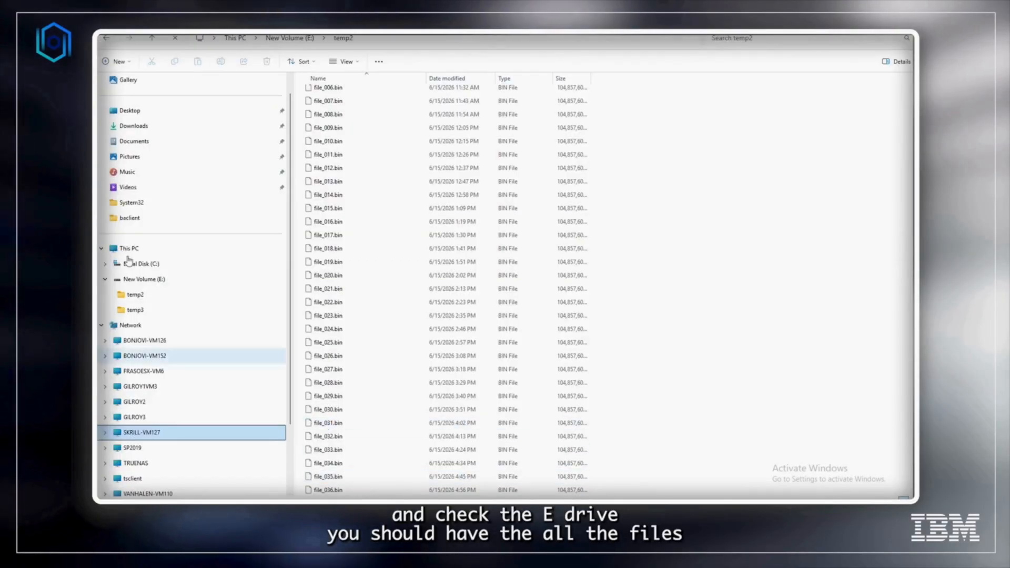
click(140, 279)
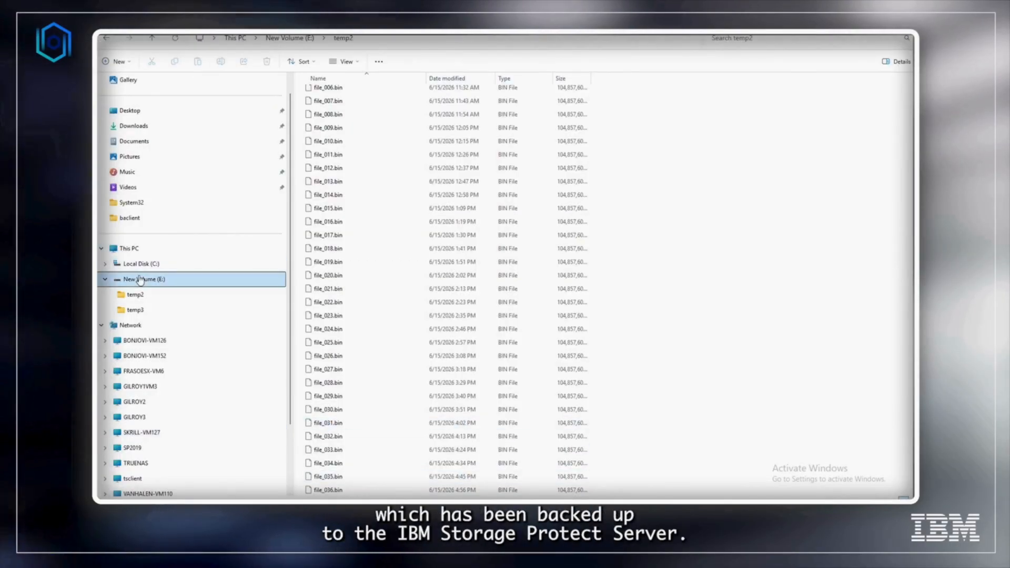
double_click(140, 278)
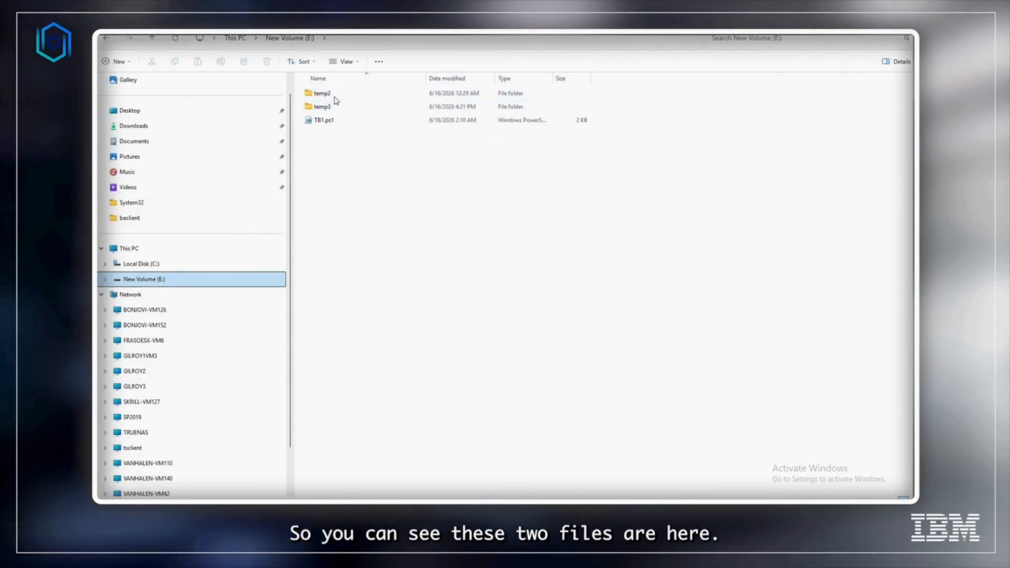
- Browse the backed-up BIN files in the temp2 and temp3 folders on New Volume (E:)
click(334, 97)
double_click(335, 99)
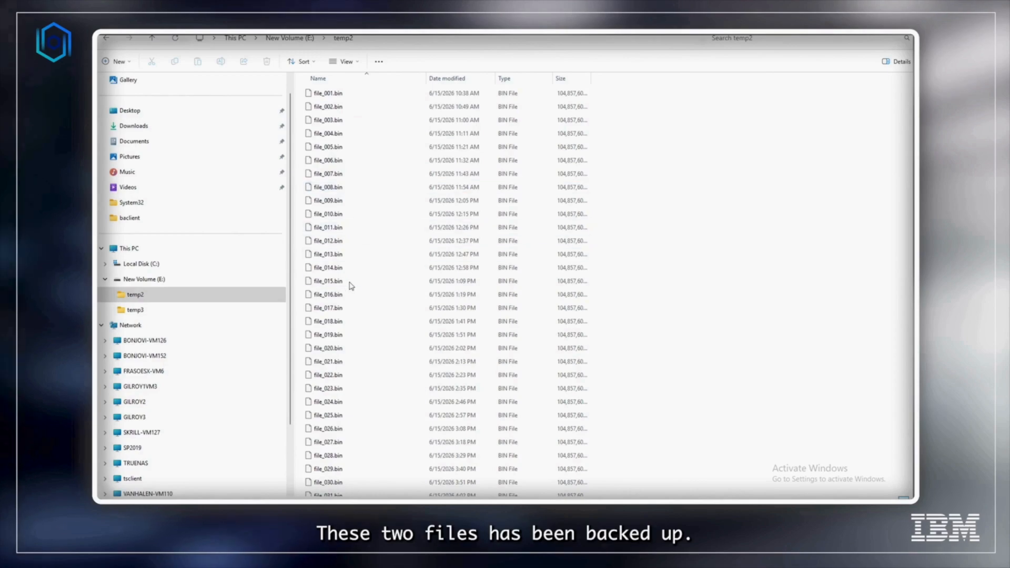
scroll(351, 286, down, 2)
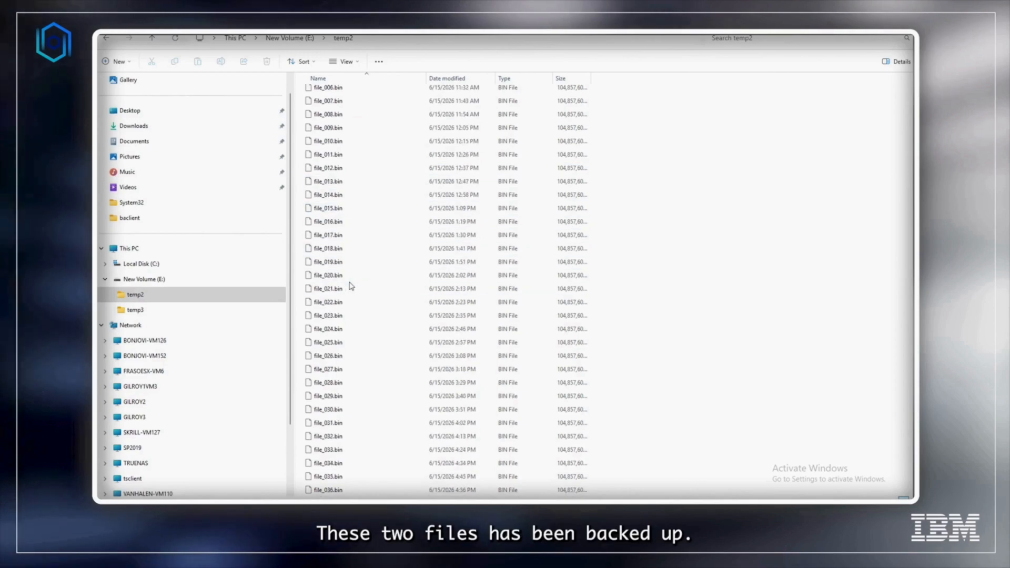
click(165, 314)
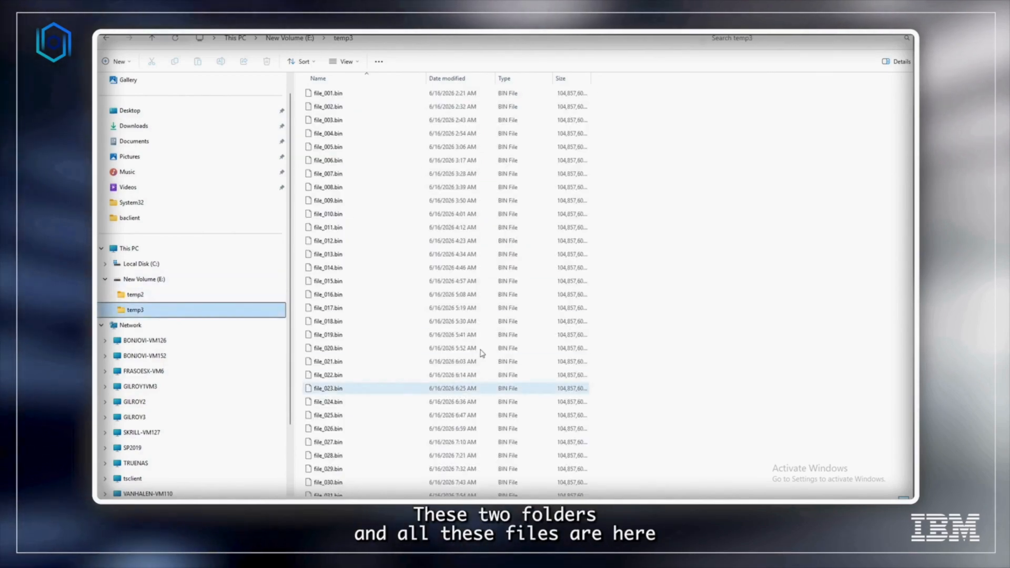
scroll(481, 352, down, 5)
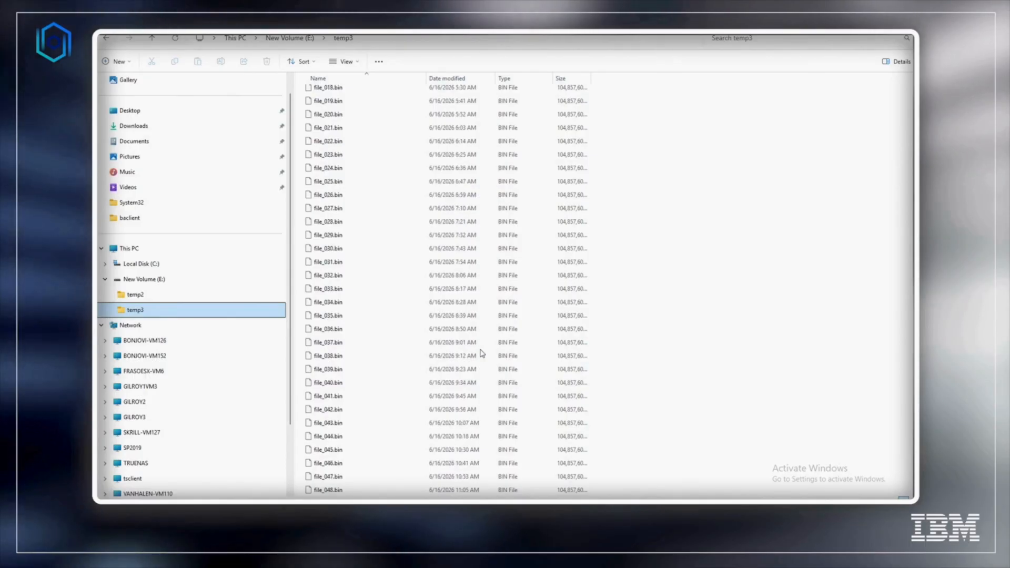
scroll(481, 354, up, 5)
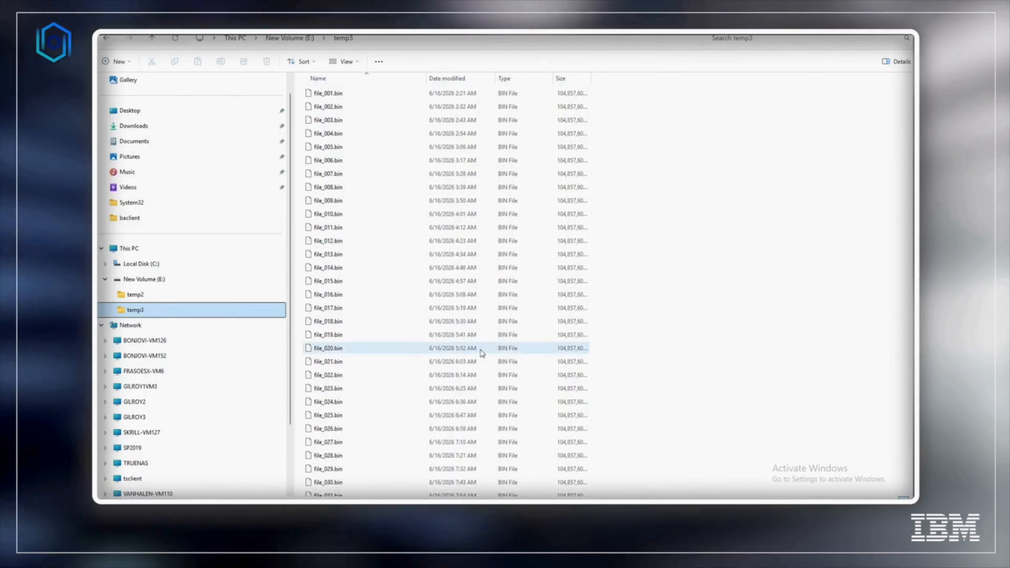
- Open the properties of New Volume (E:) to examine its used space and capacity, and close them
click(178, 280)
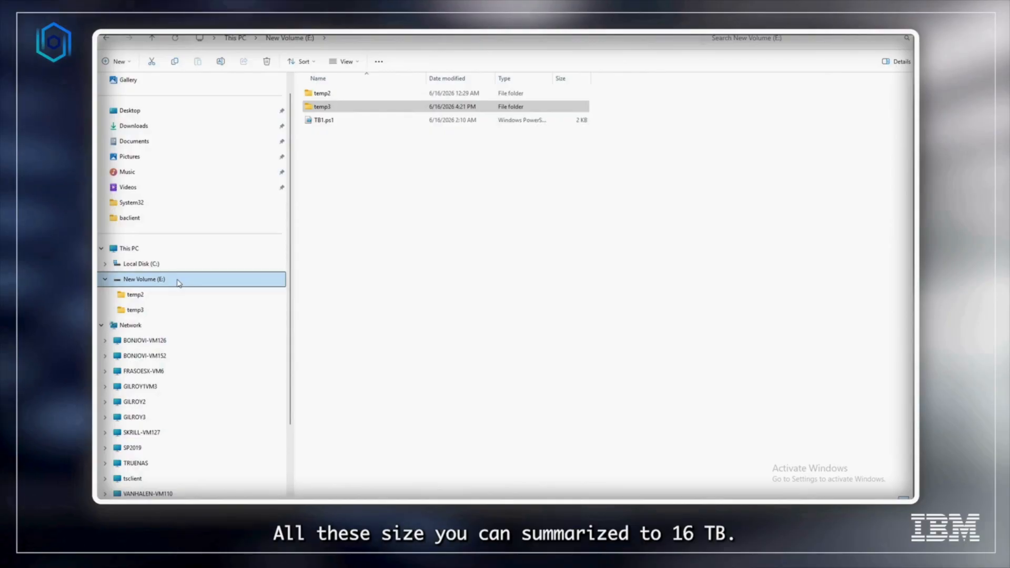
right_click(179, 282)
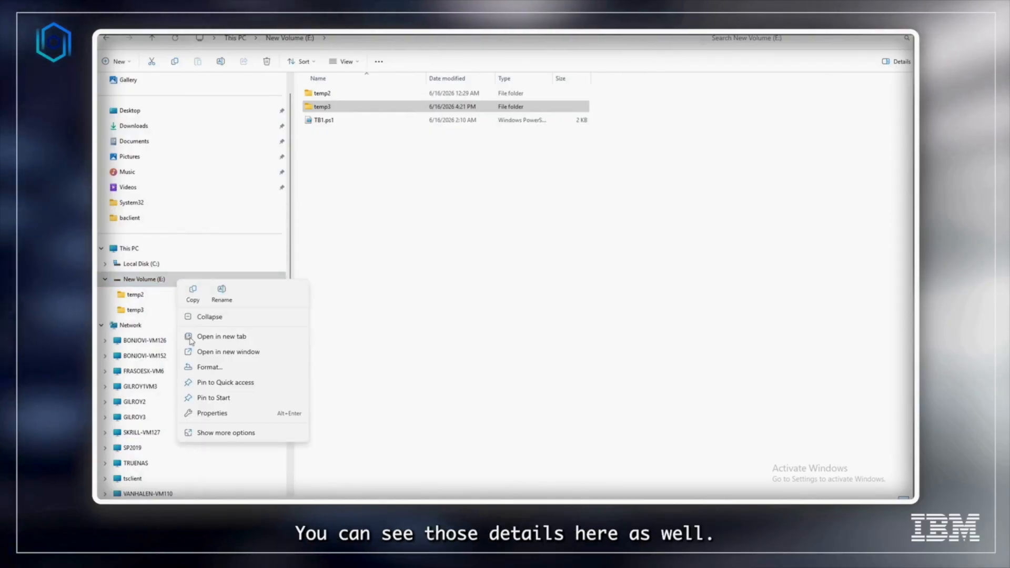
click(211, 413)
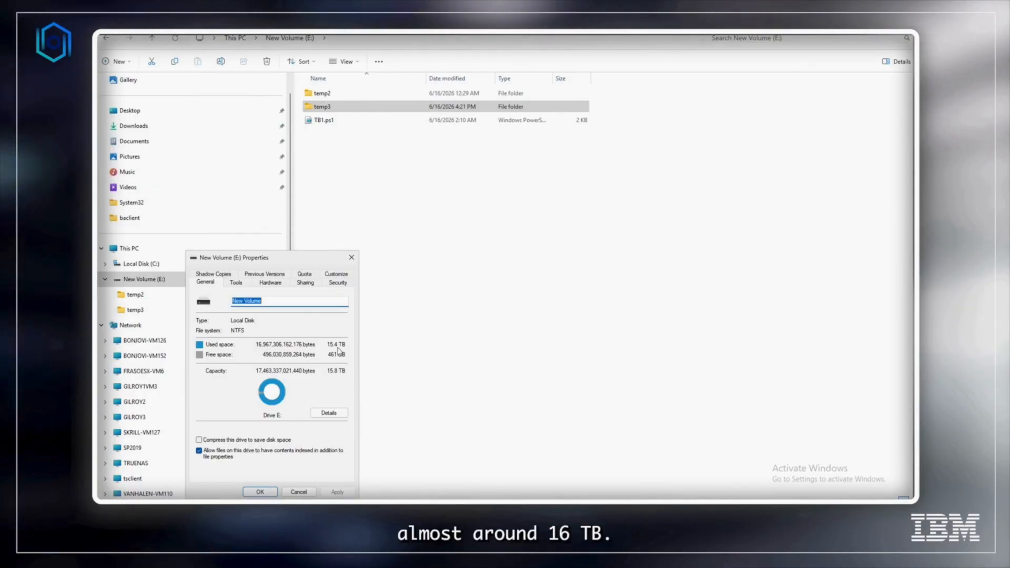
click(497, 425)
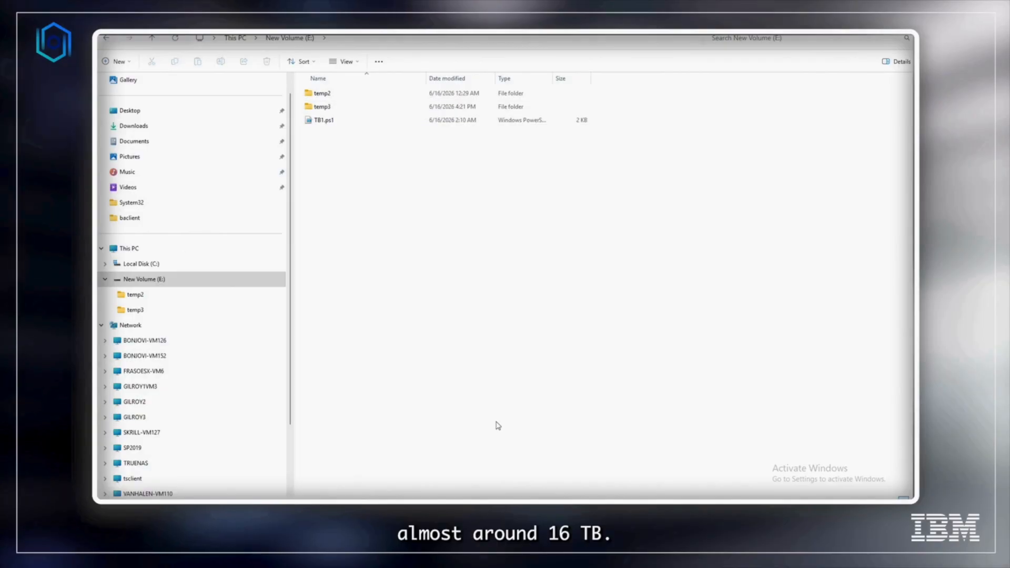